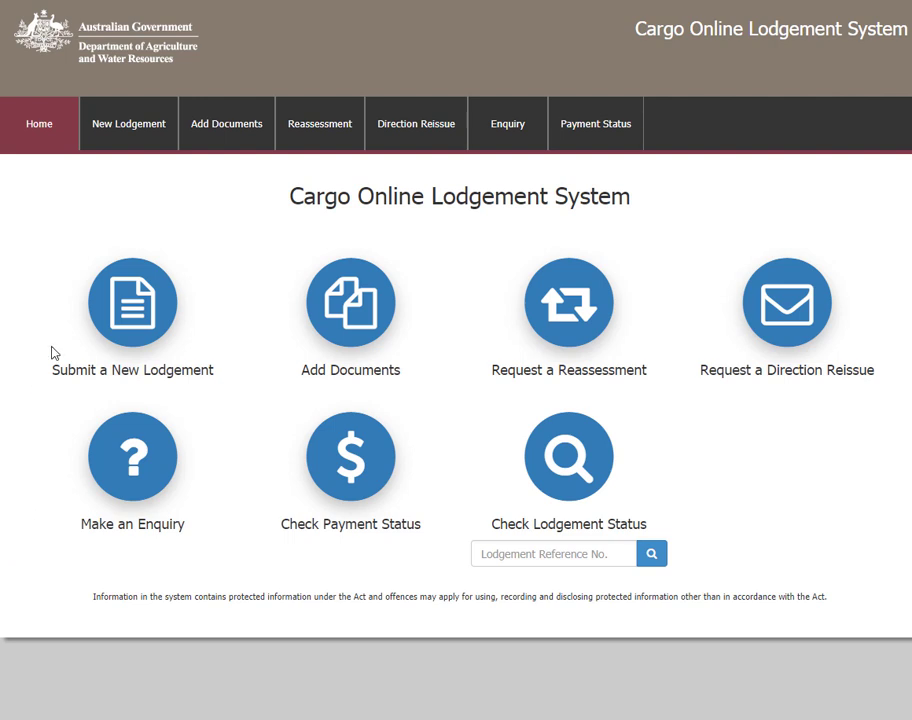
- Start a new lodgement, enter the FID/entry number and broker branch ID, and retrieve the entry details
left_click(135, 349)
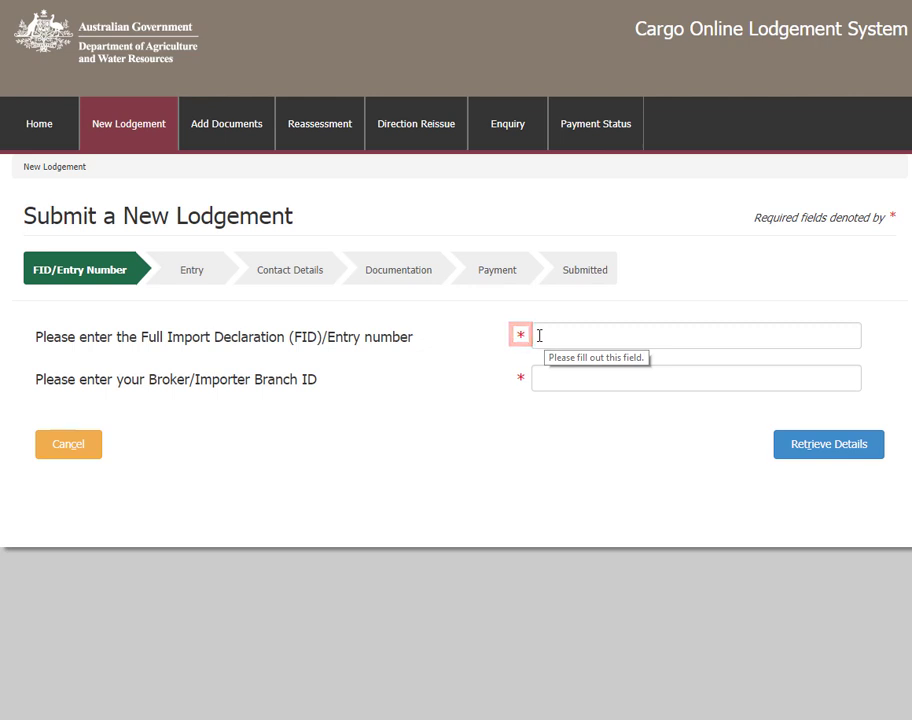
left_click(539, 335)
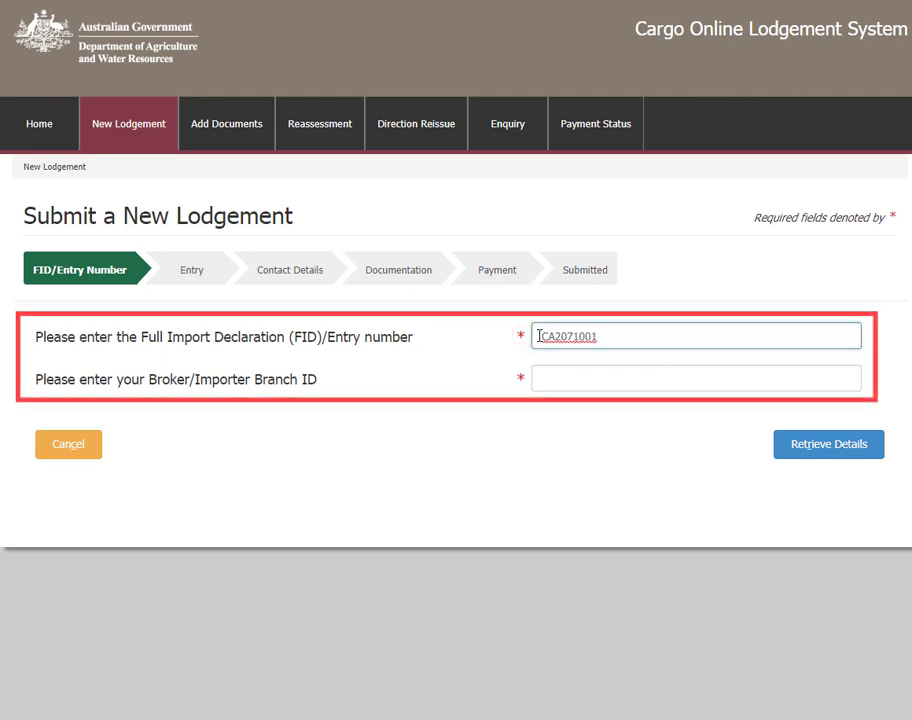
left_click(544, 380)
type("BA37GW")
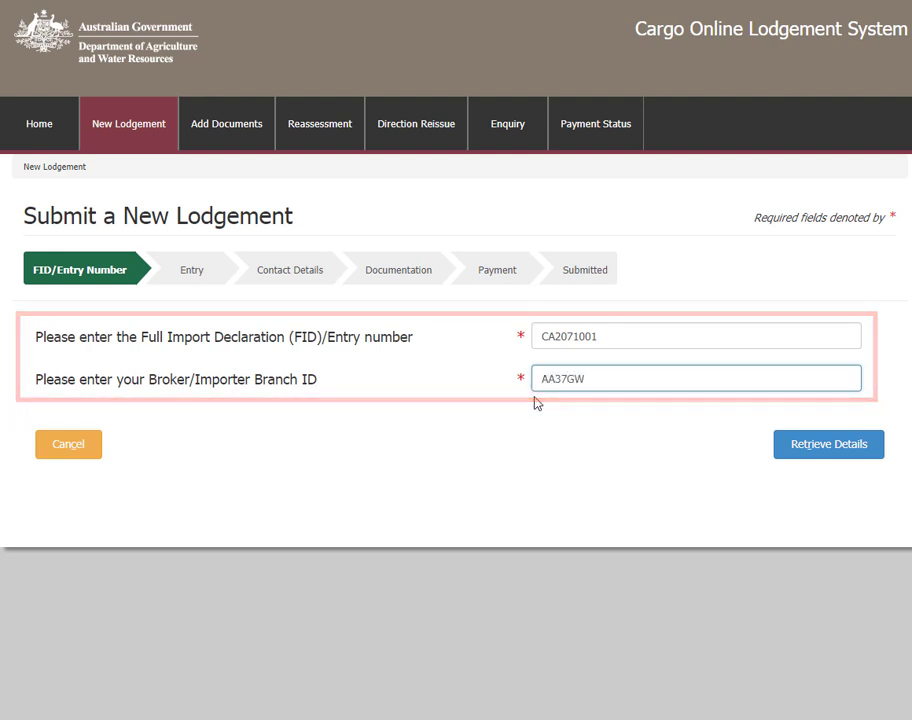
left_click(784, 447)
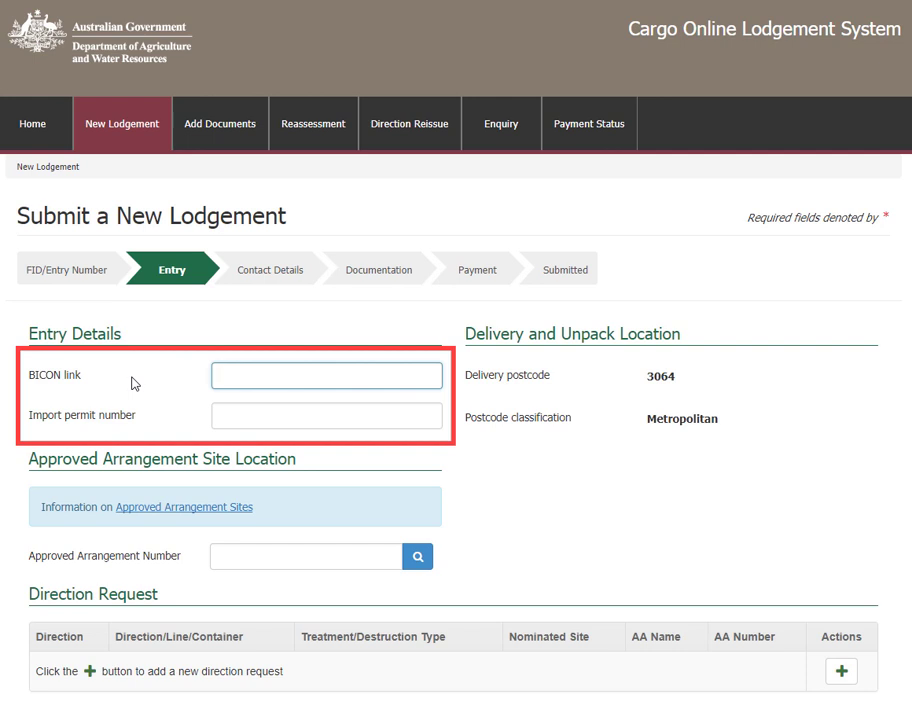
- Leave the import permit number and BICON link blank, keeping postcode 3064 as Metropolitan
left_click(219, 418)
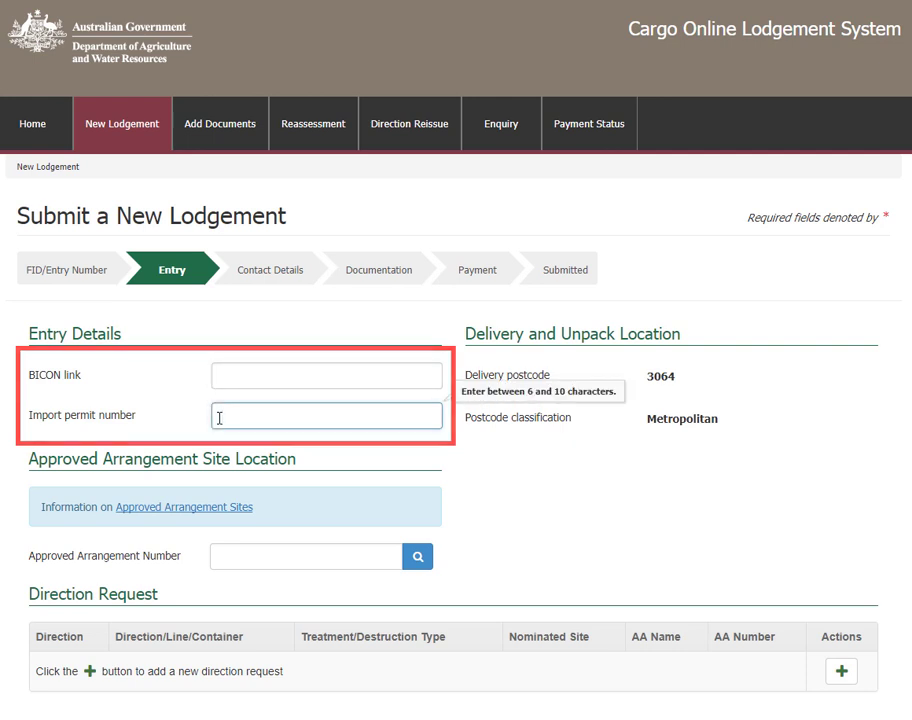
left_click(697, 346)
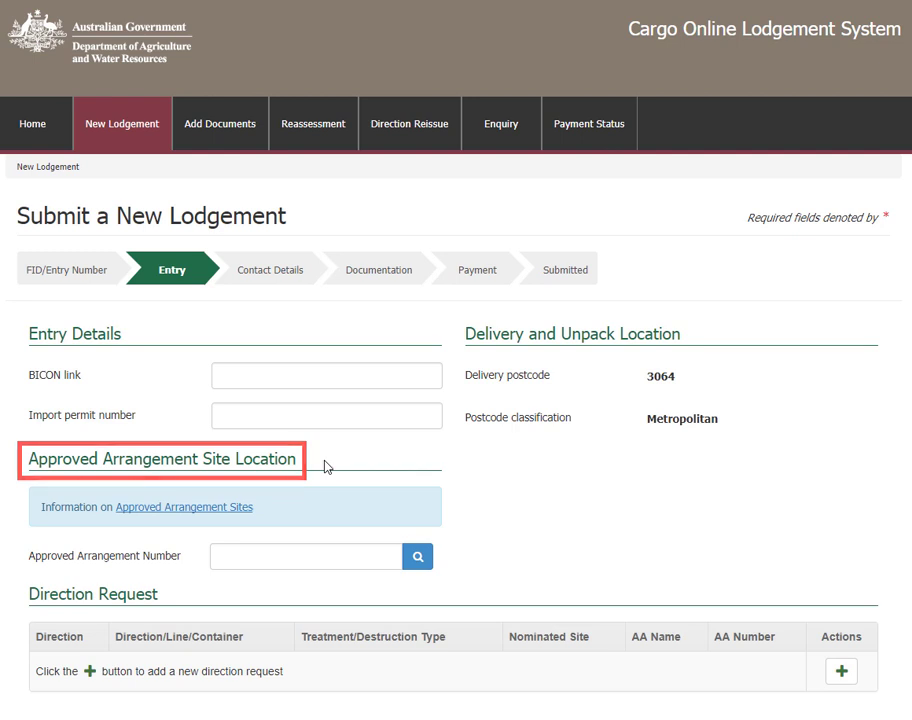
- Look up approved arrangement N0528 (Toll Transport Pty Ltd) as the site and proceed to Contact Details
left_click(227, 557)
type("N")
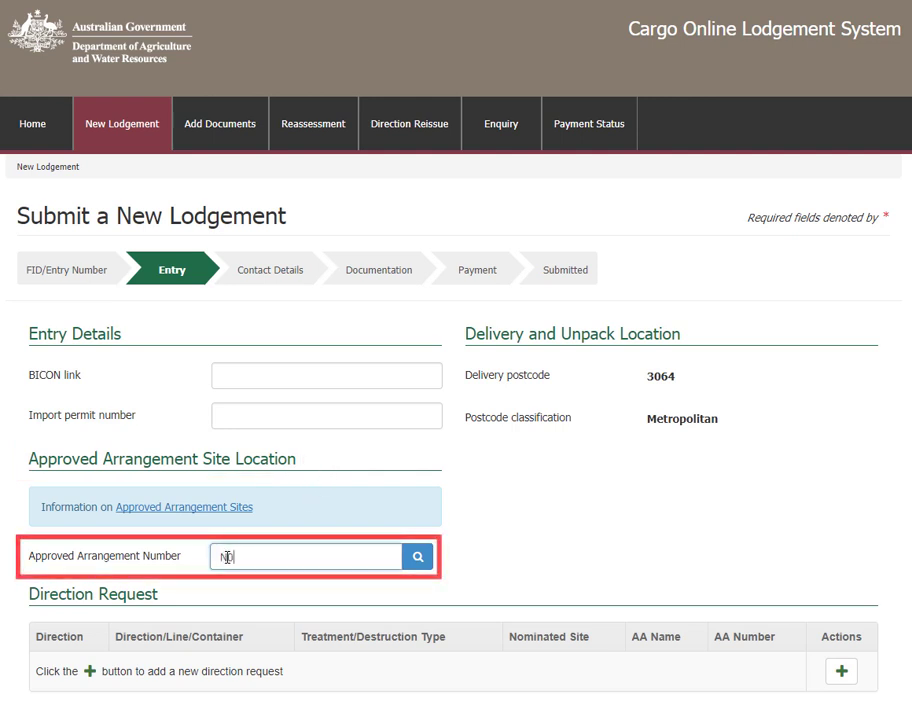
type("0528")
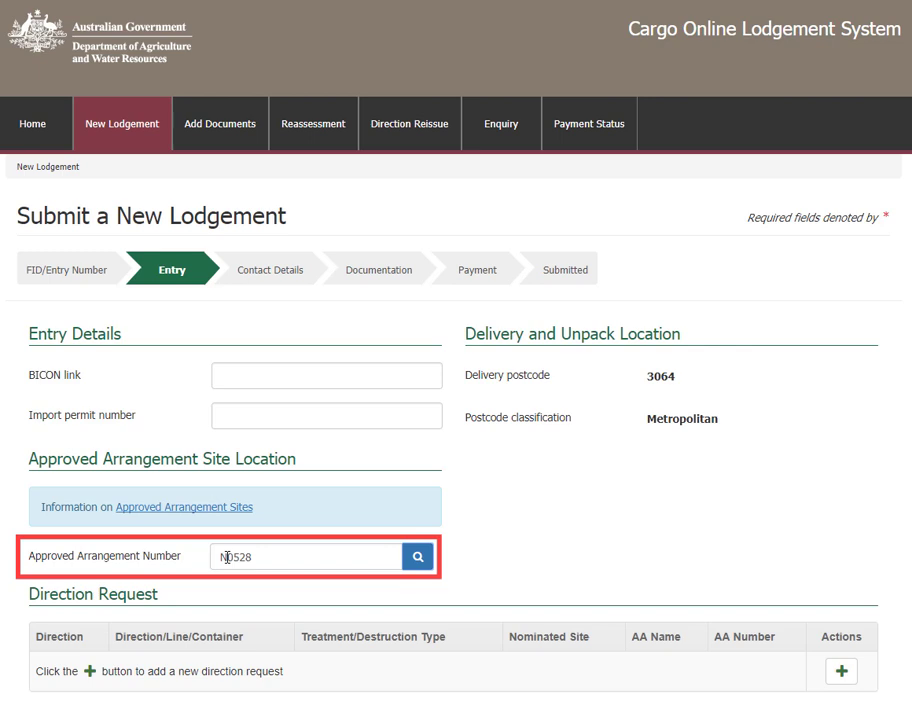
left_click(418, 557)
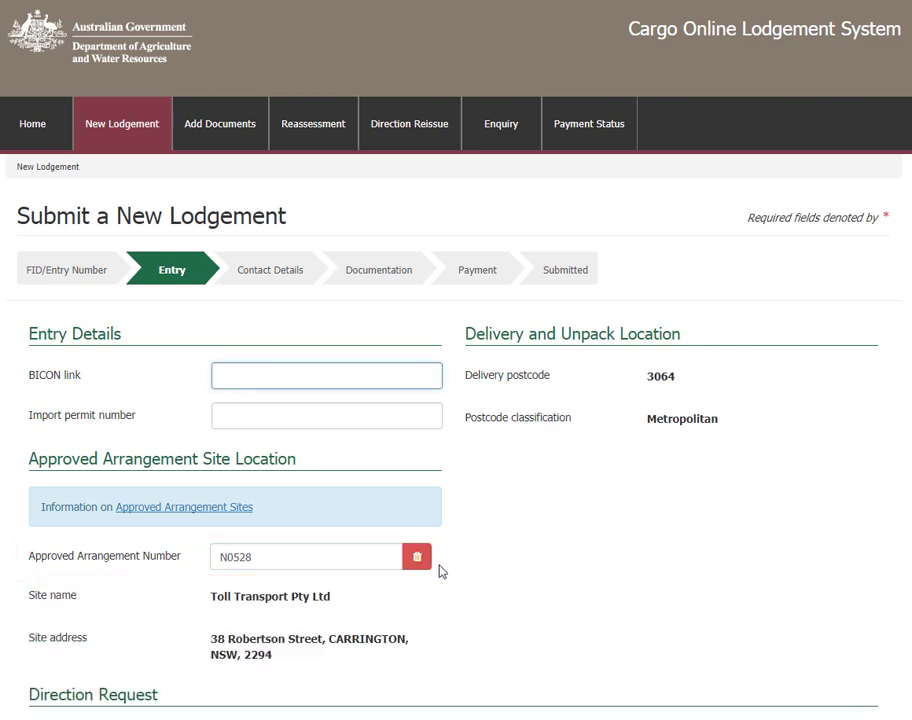
scroll(440, 565, "down", 2)
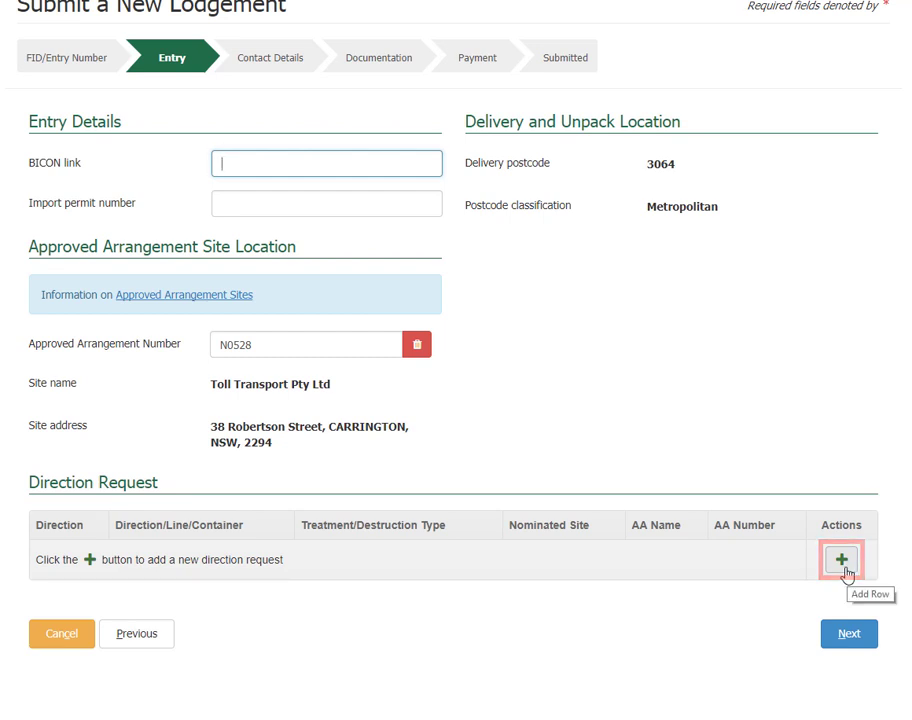
left_click(824, 643)
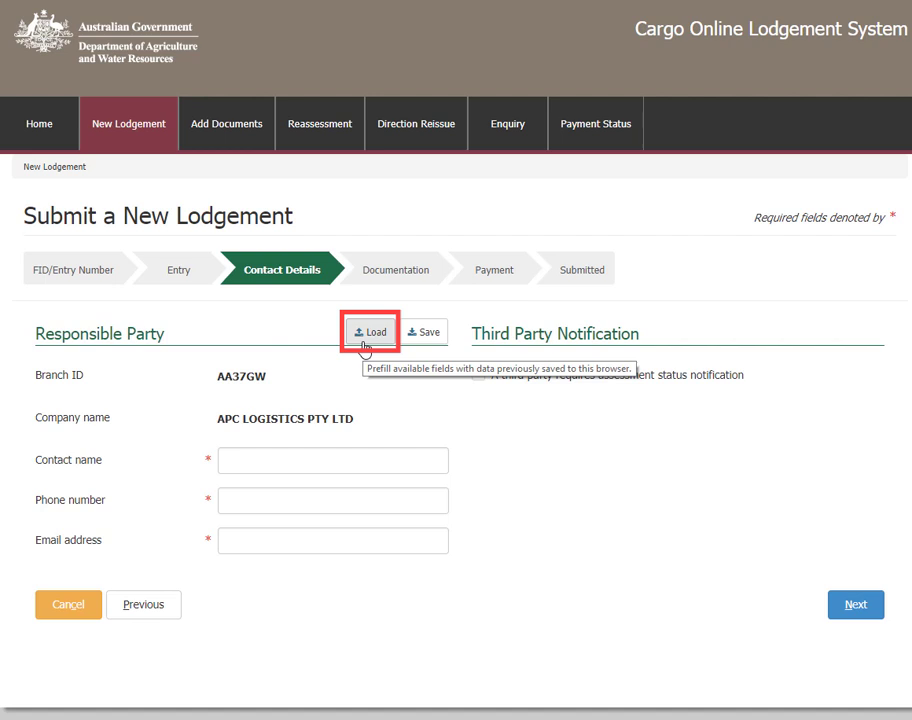
- Enter the contact's name, phone number and pasted e-mail address, and tick third-party assessment notification
left_click(229, 460)
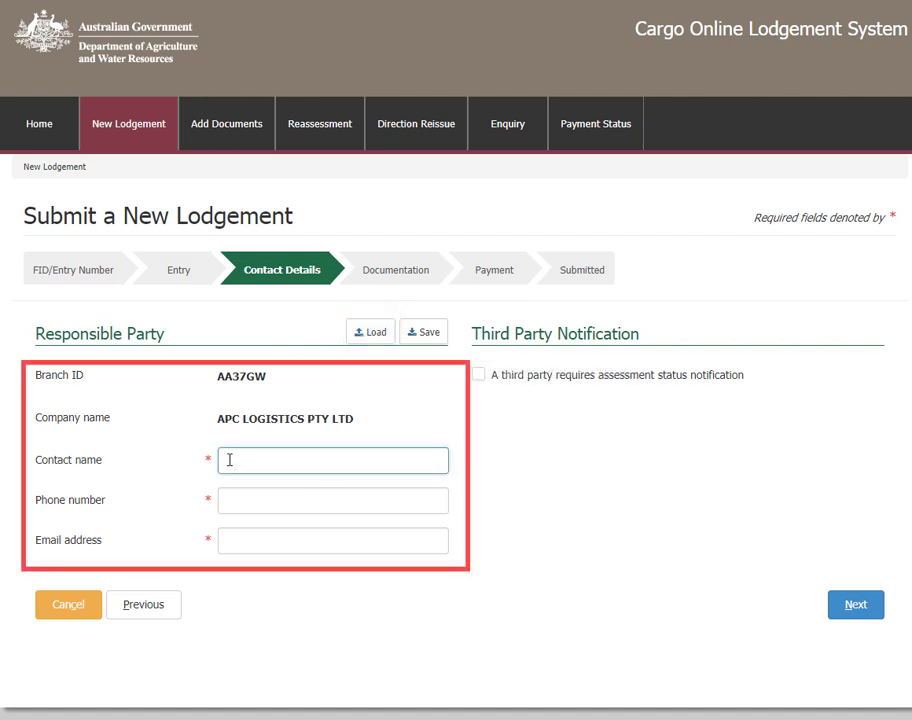
left_click(225, 500)
type("0412345678")
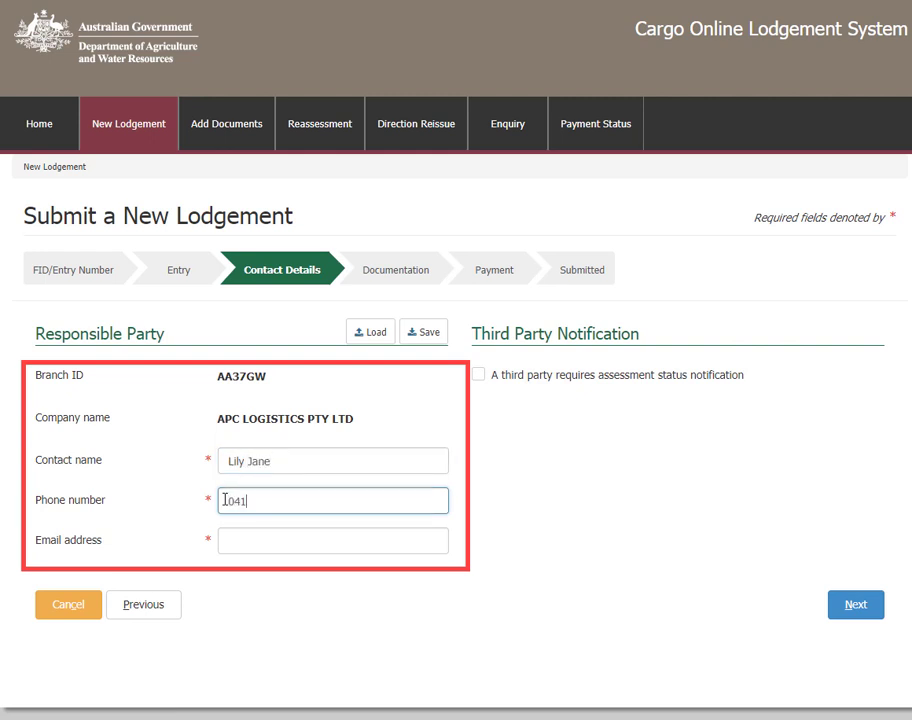
left_click(225, 541)
key("ctrl+v")
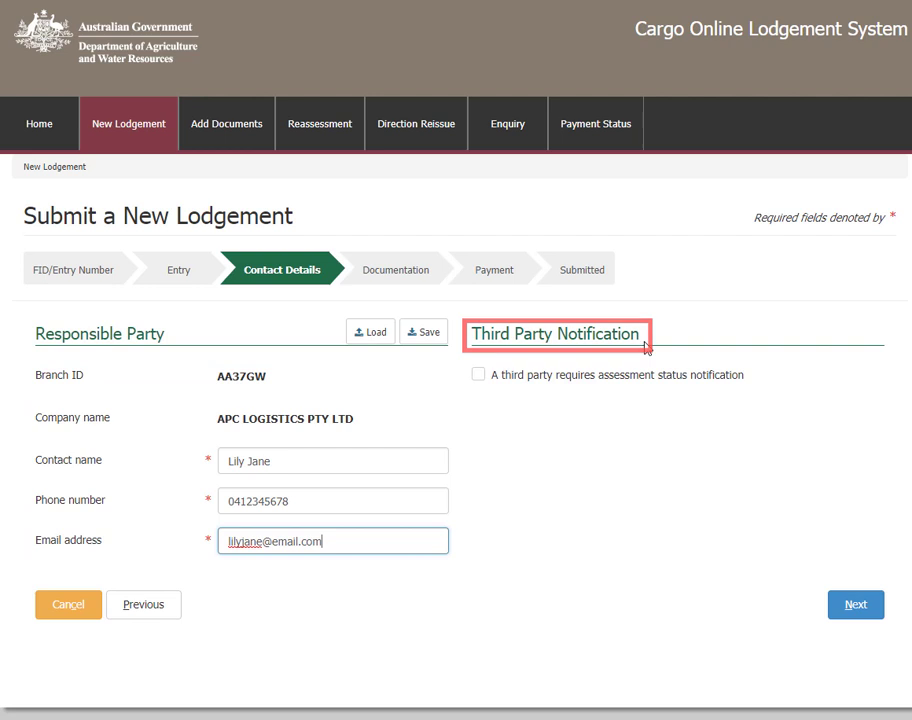
left_click(478, 376)
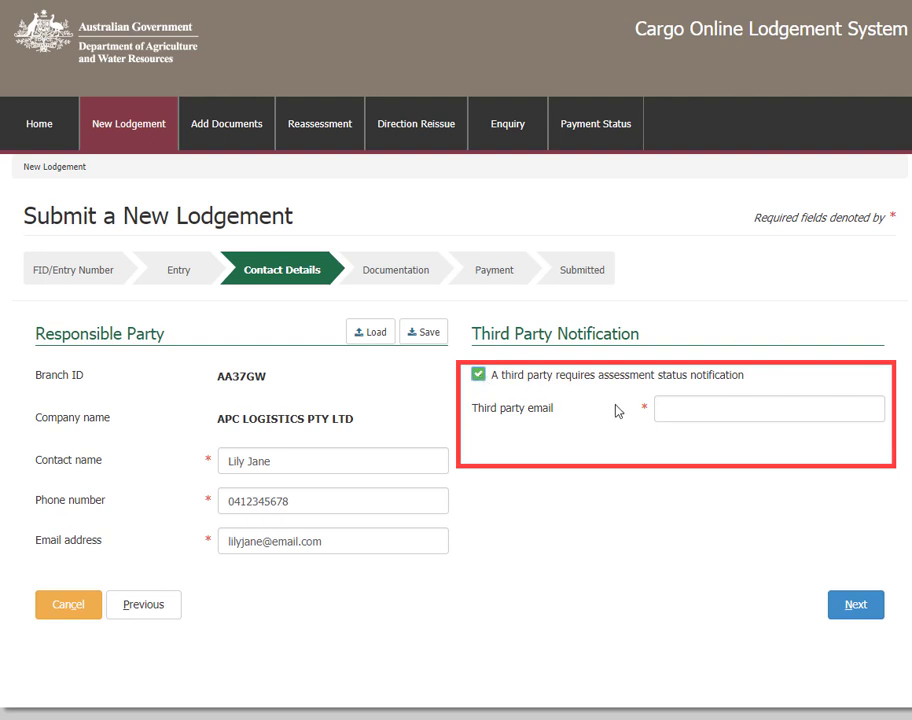
- Untick third-party notification, save the Responsible Party details, and proceed to Documentation
left_click(479, 376)
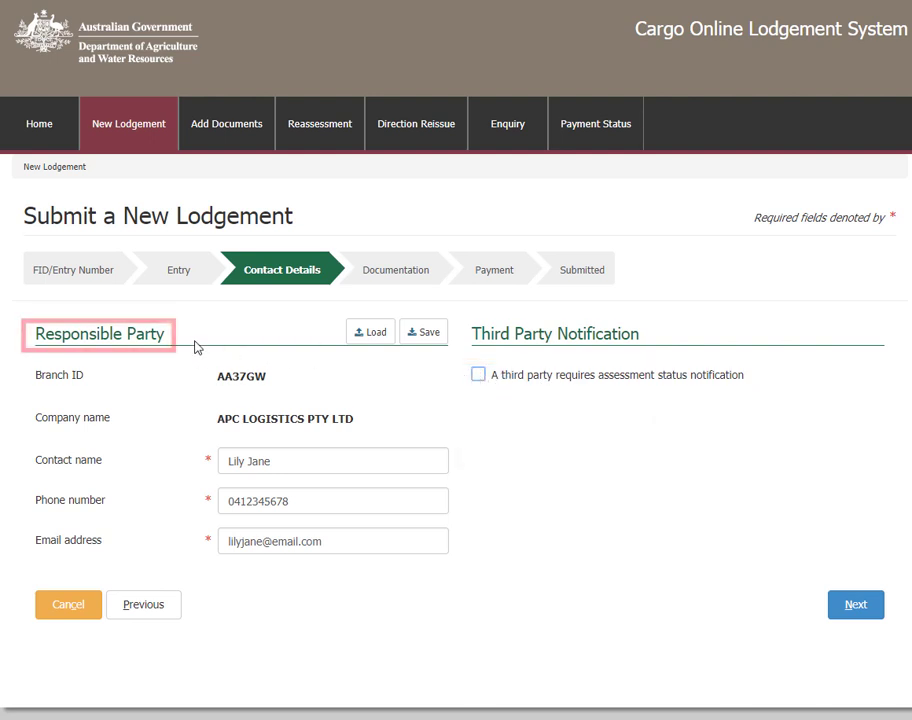
left_click(425, 340)
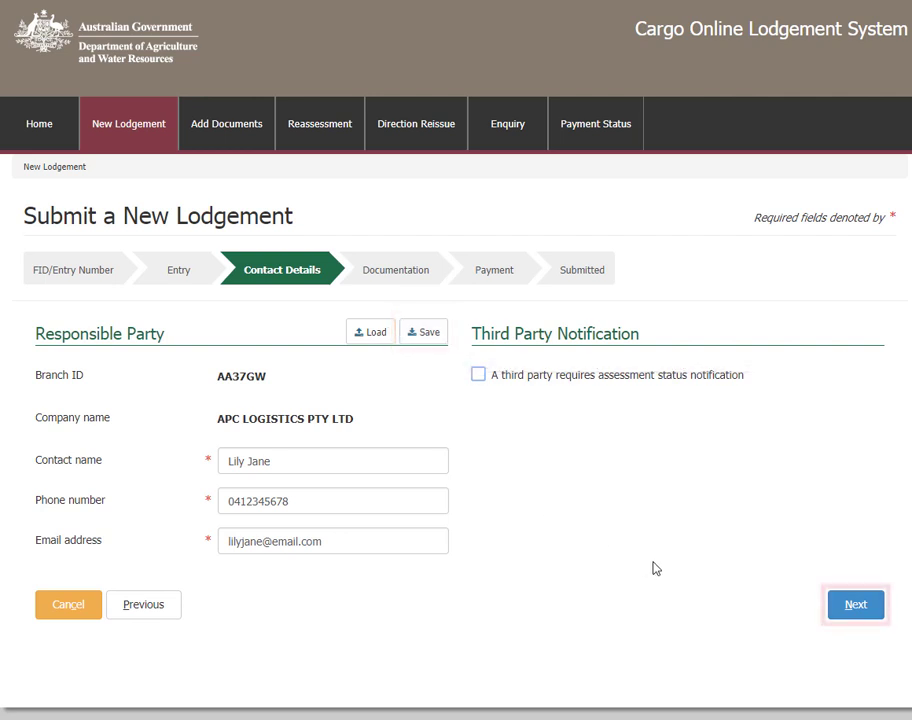
left_click(853, 610)
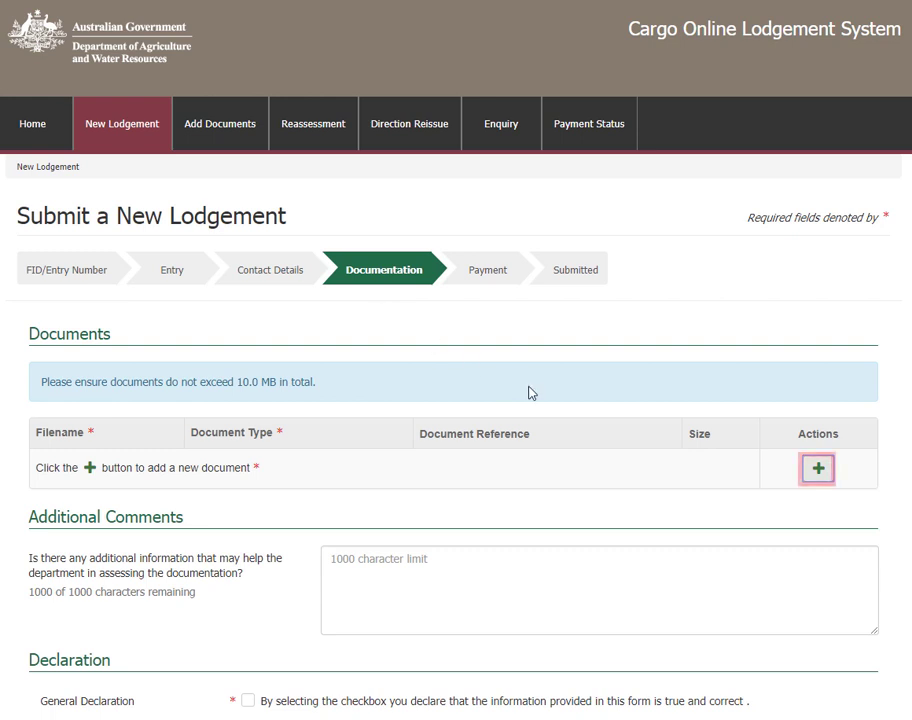
- Open the Add Files dialog from the Documents table's green + button
left_click(817, 476)
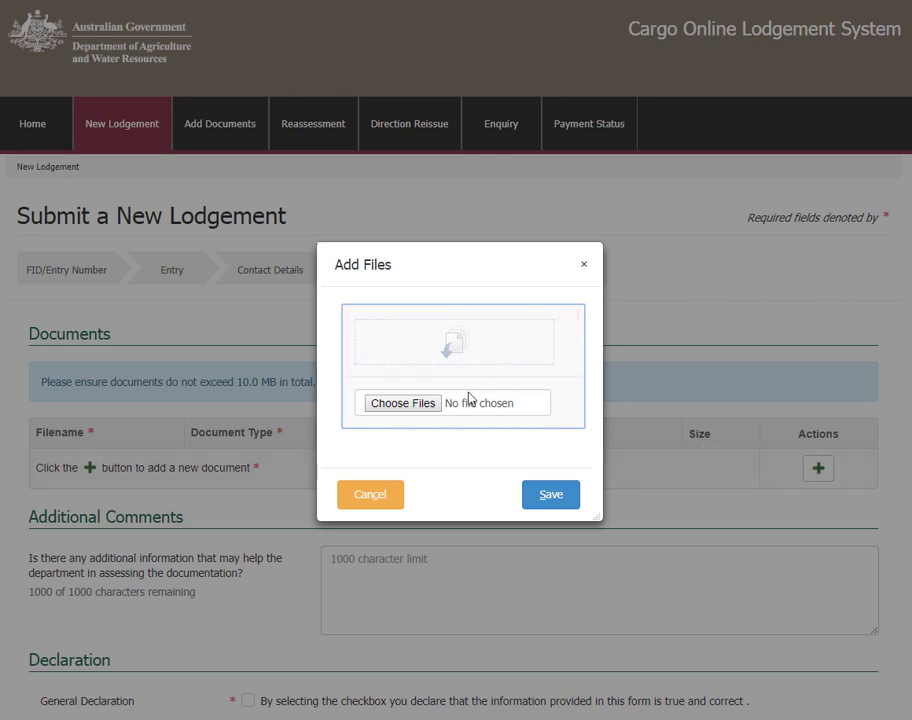
- Upload Manufacturer_declaration.pdf from the computer and save it to the documents list
left_click(431, 408)
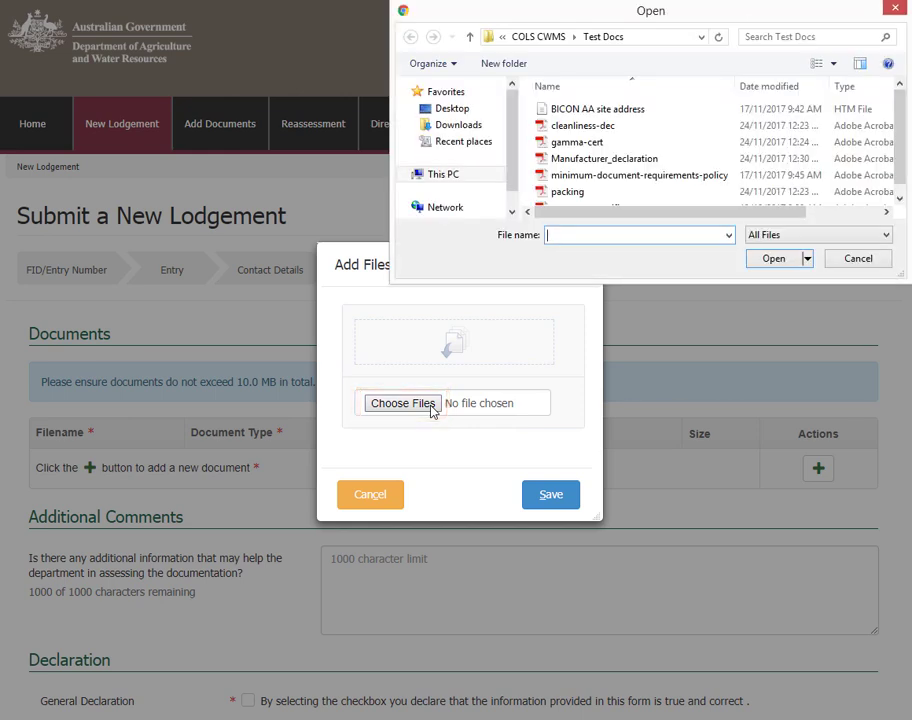
left_click(586, 162)
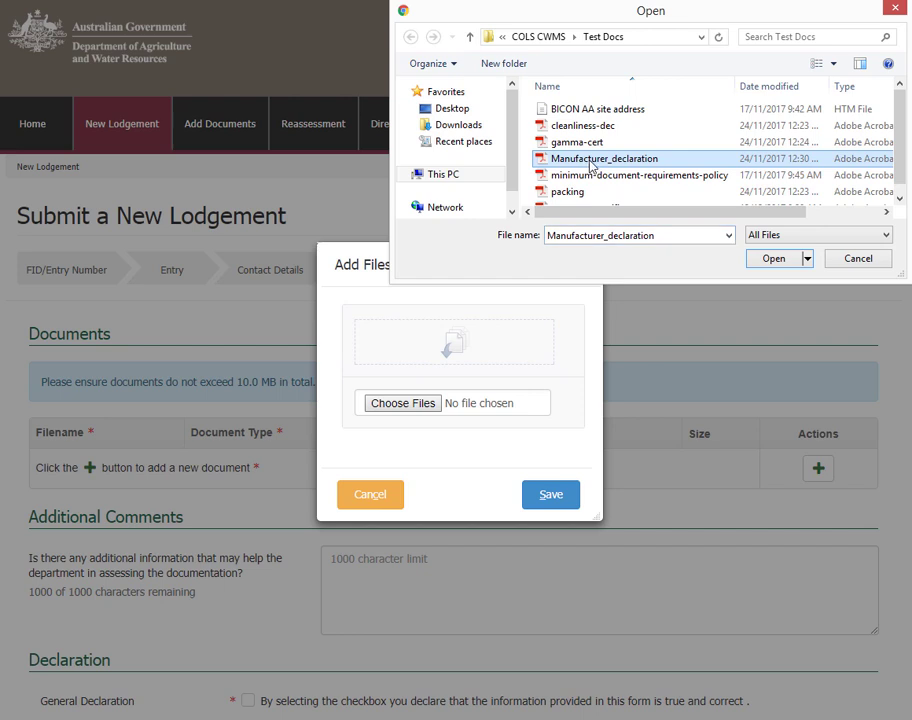
left_click(773, 264)
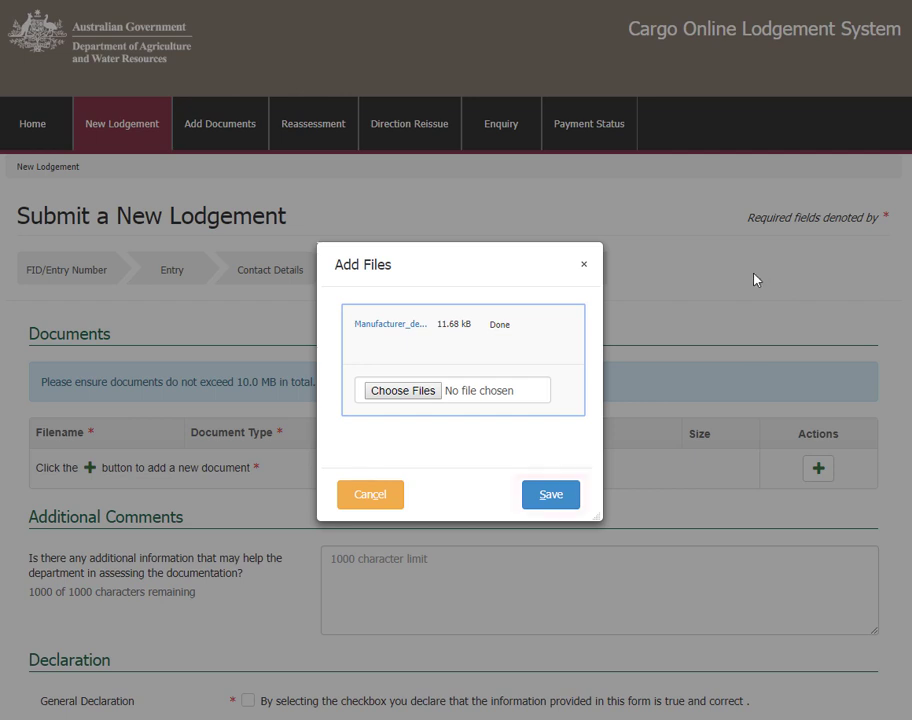
left_click(566, 504)
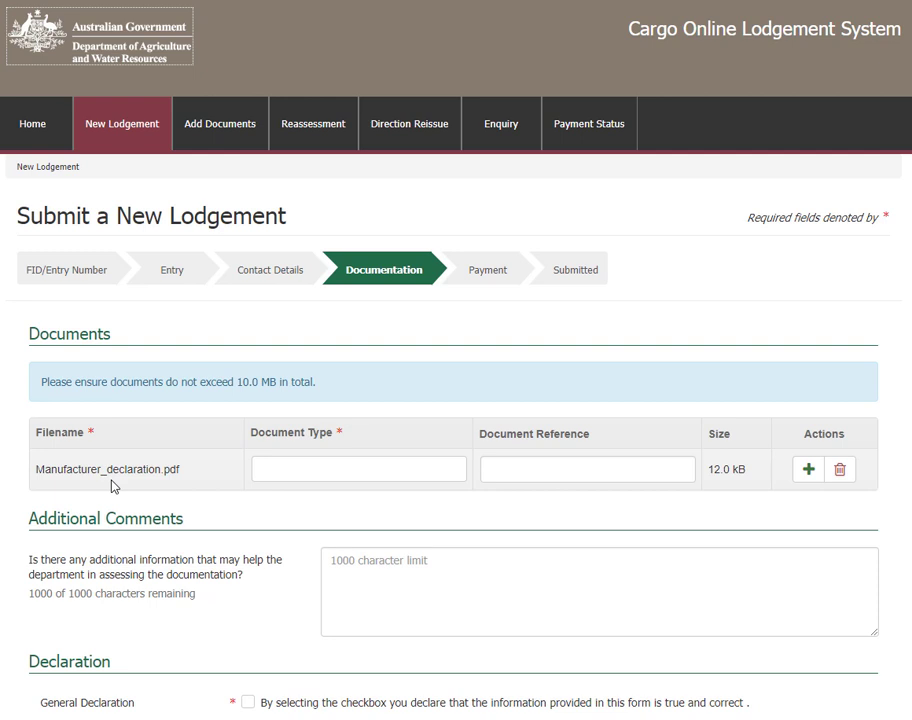
- Choose Manufacturer declaration as the file's document type, leaving the document reference empty
left_click(270, 476)
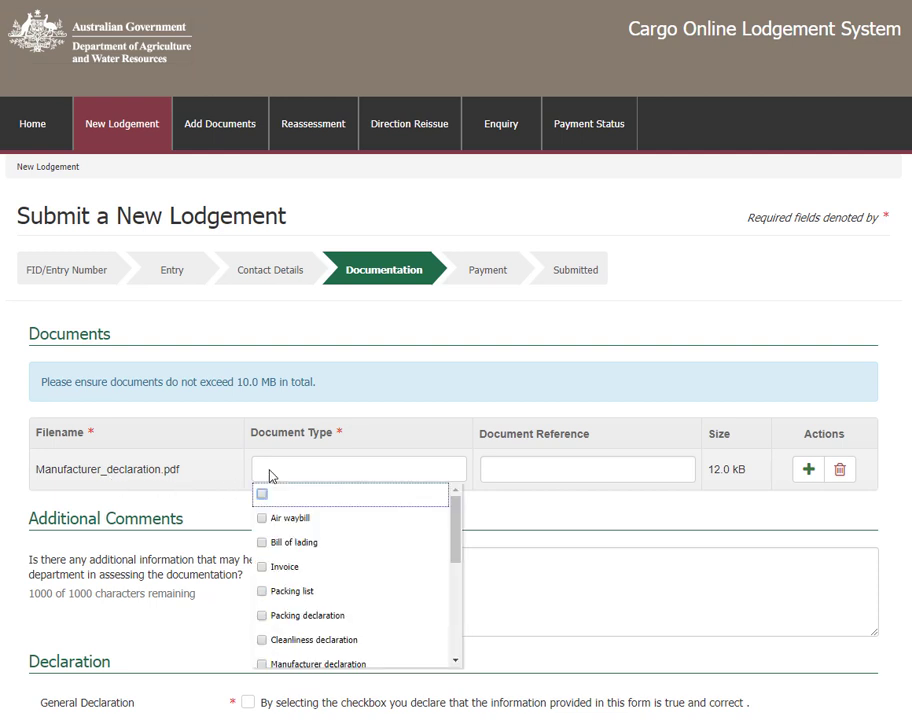
left_click(297, 664)
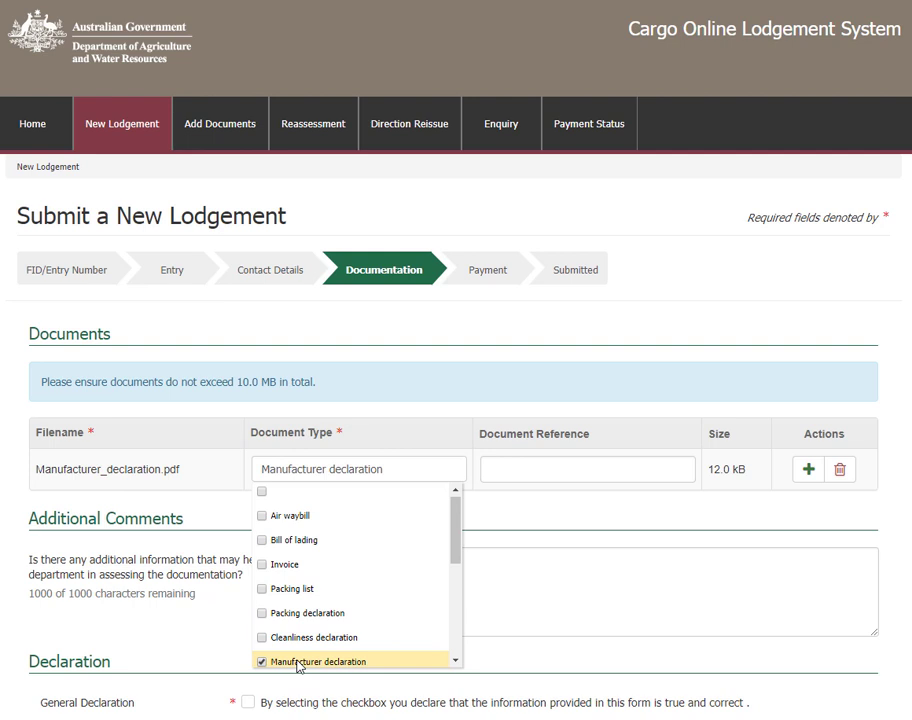
left_click(497, 467)
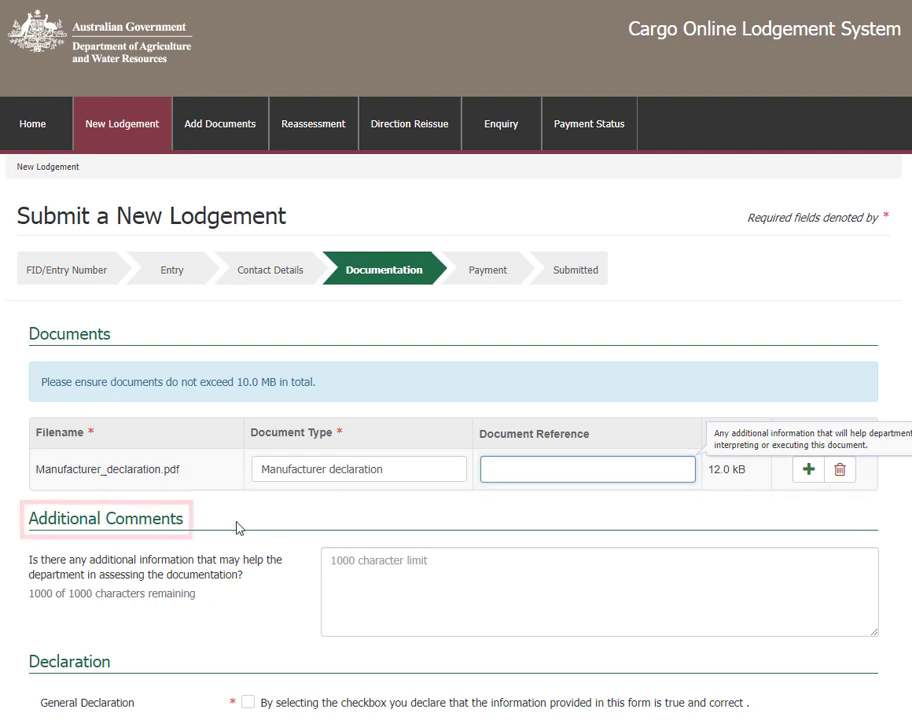
left_click(210, 530)
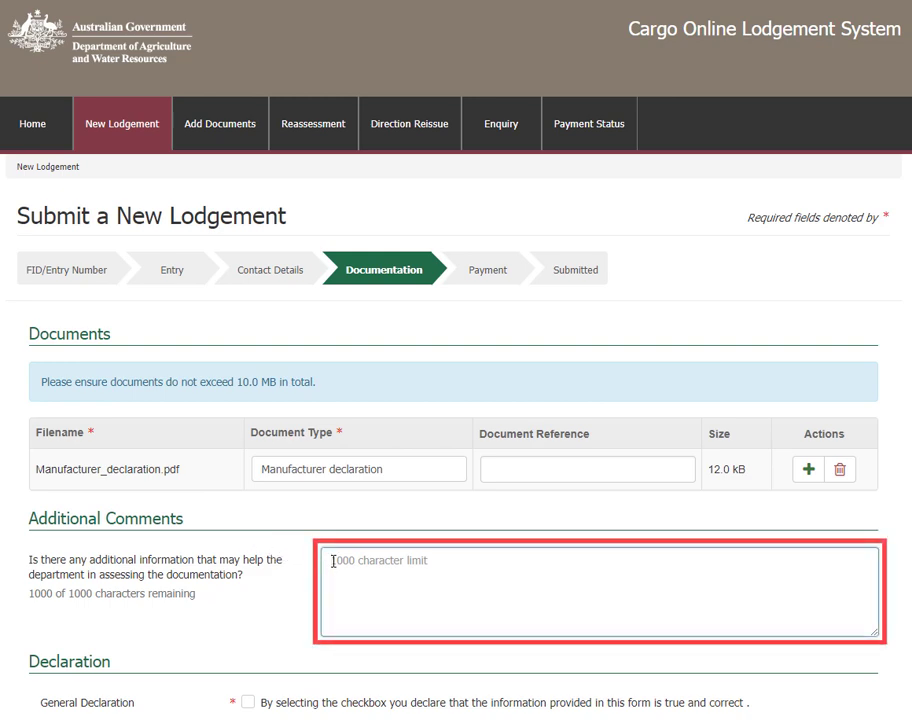
- Tick the General Declaration checkbox and submit the lodgement to get its confirmation reference
scroll(332, 561, "down", 3)
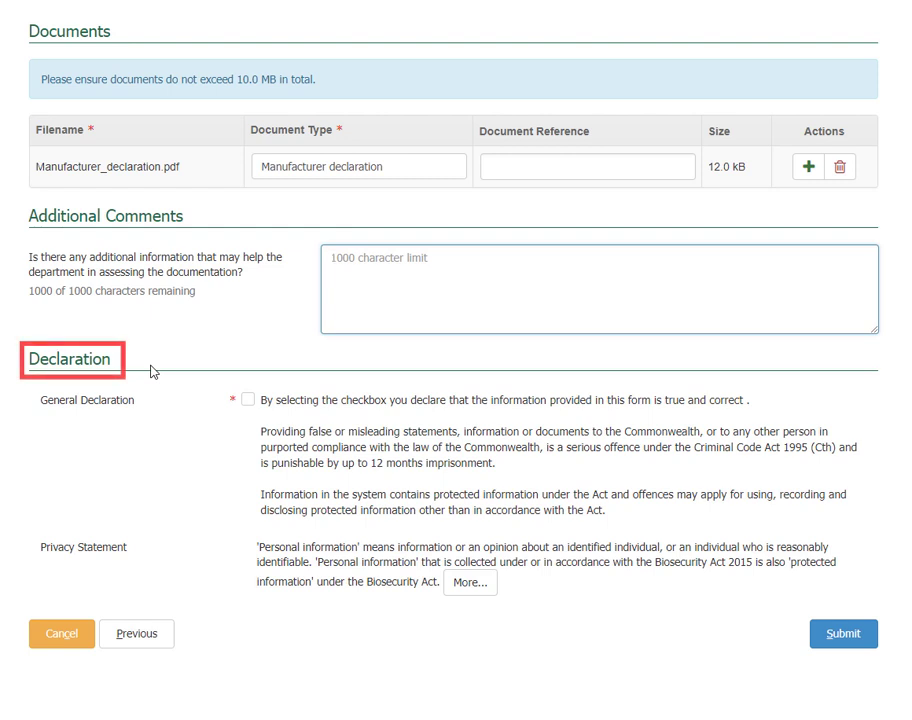
left_click(248, 400)
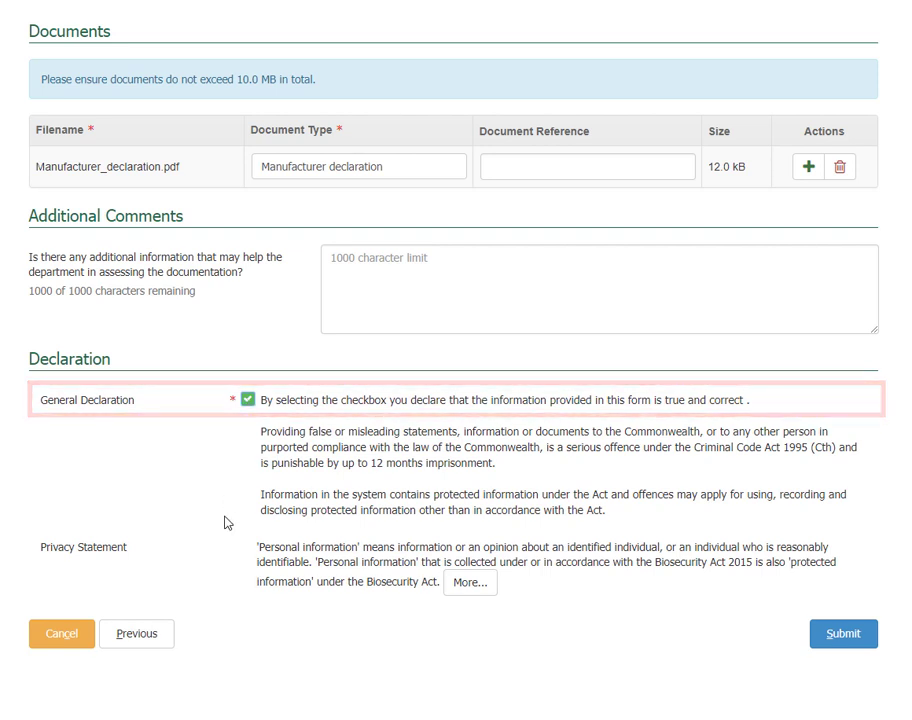
left_click(837, 645)
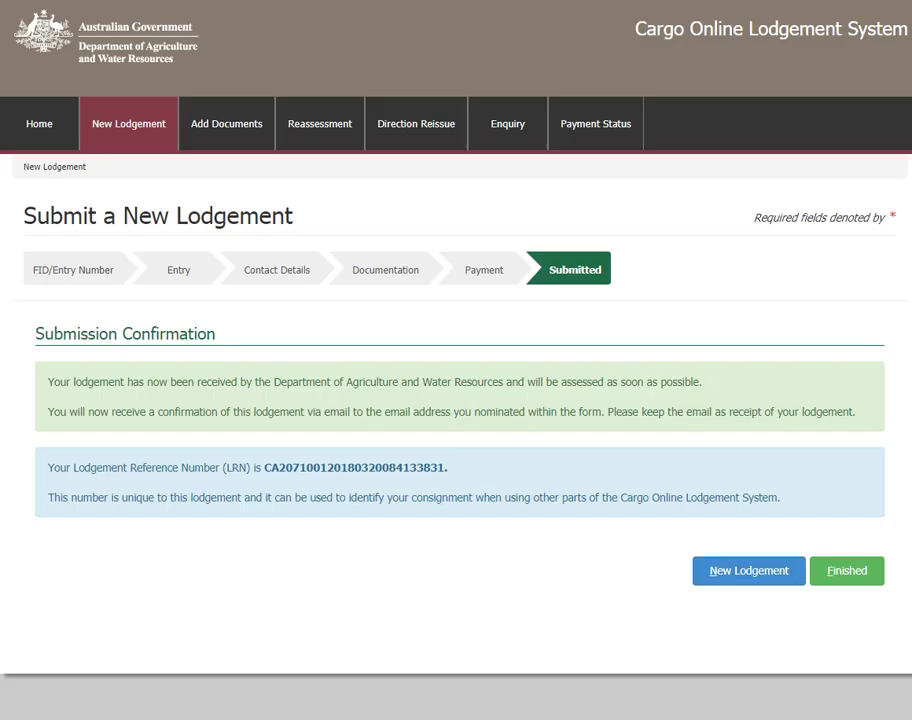